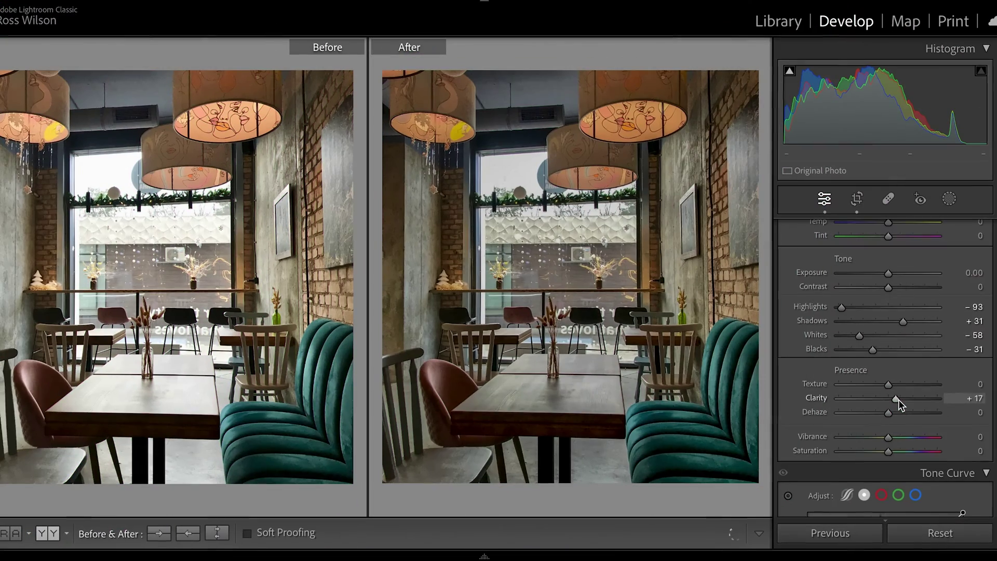
Set the photo's Clarity to +23, Dehaze to +10, Vibrance to +7 and Saturation to -9.
{"action": "left_click_drag", "start_coordinate": [898, 400], "coordinate": [903, 401]}
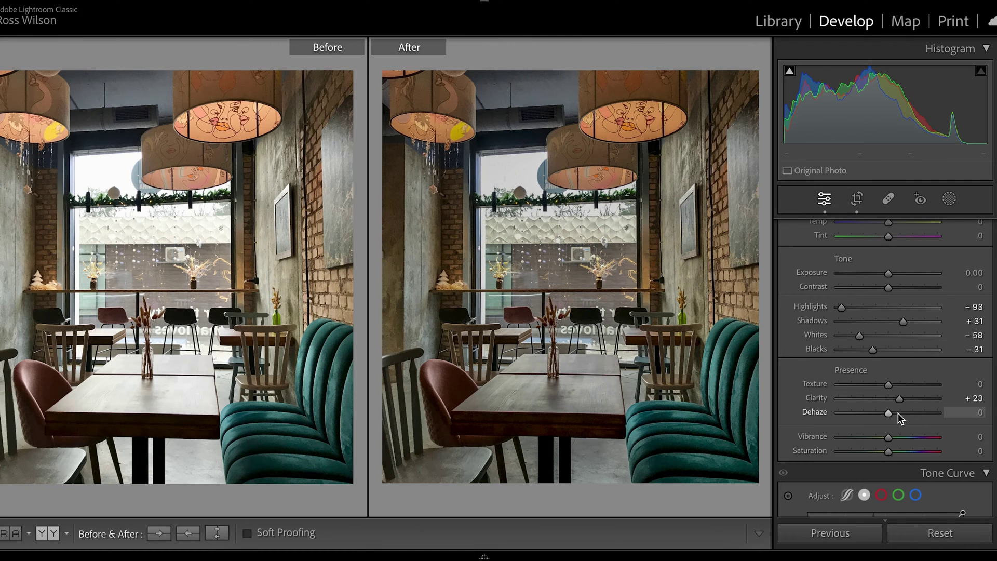
{"action": "left_click_drag", "start_coordinate": [892, 414], "coordinate": [897, 414]}
{"action": "left_click_drag", "start_coordinate": [896, 413], "coordinate": [943, 412]}
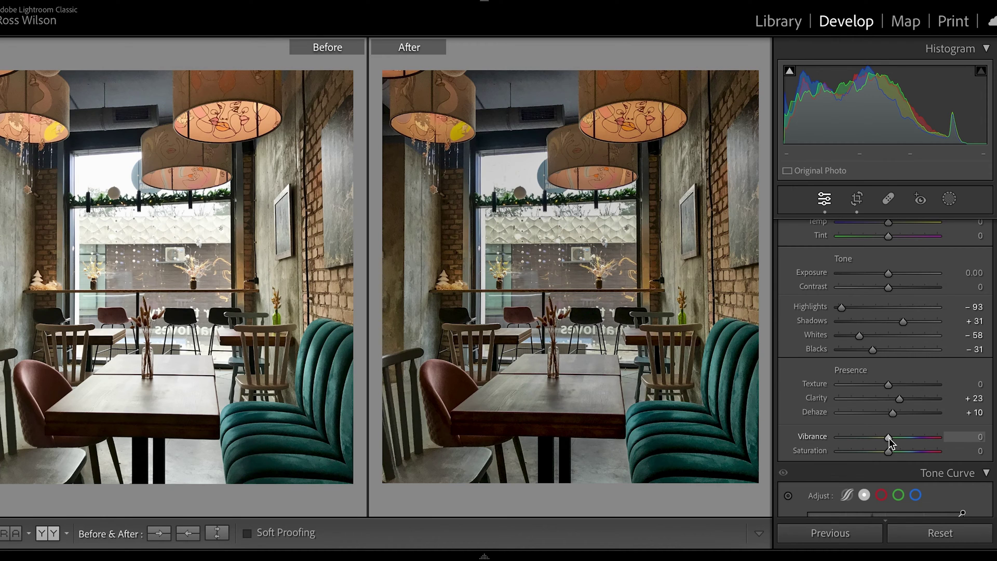
{"action": "left_click_drag", "start_coordinate": [889, 438], "coordinate": [892, 439]}
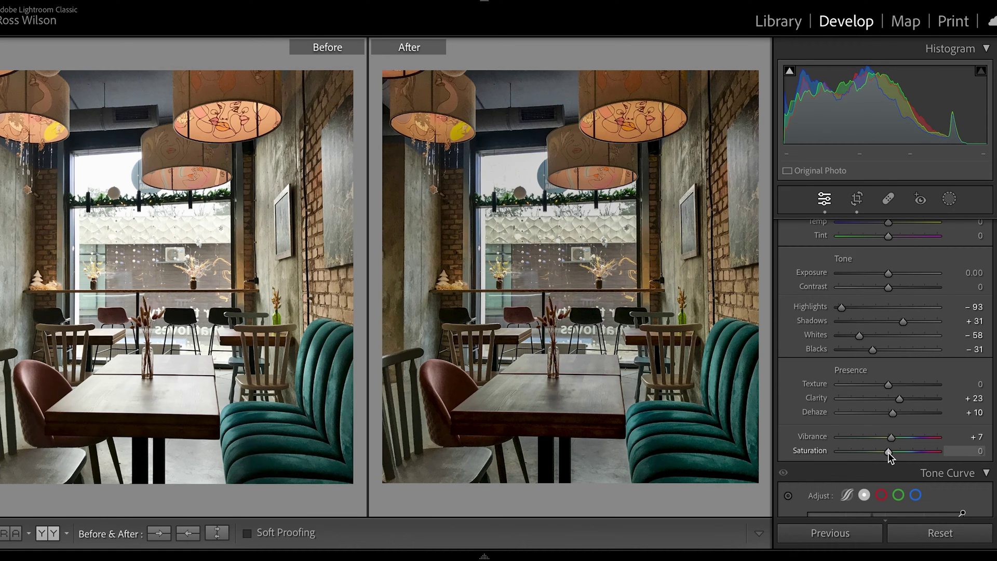
{"action": "left_click_drag", "start_coordinate": [887, 453], "coordinate": [881, 451]}
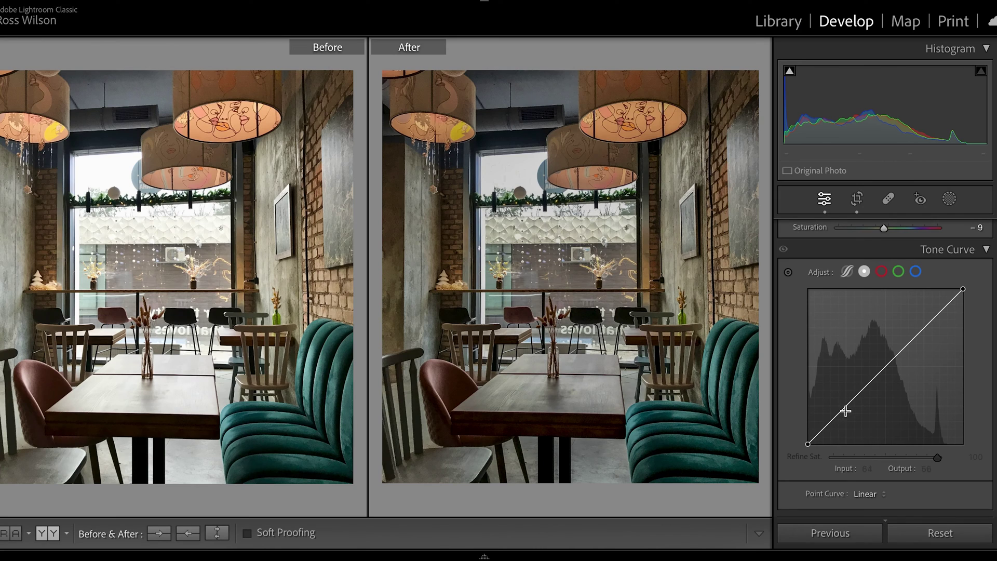
Add tone curve points, lower the shadows to 69/57 and 28/16, and raise the black endpoint slightly for faded blacks.
{"action": "left_click", "coordinate": [845, 406]}
{"action": "left_click", "coordinate": [883, 369]}
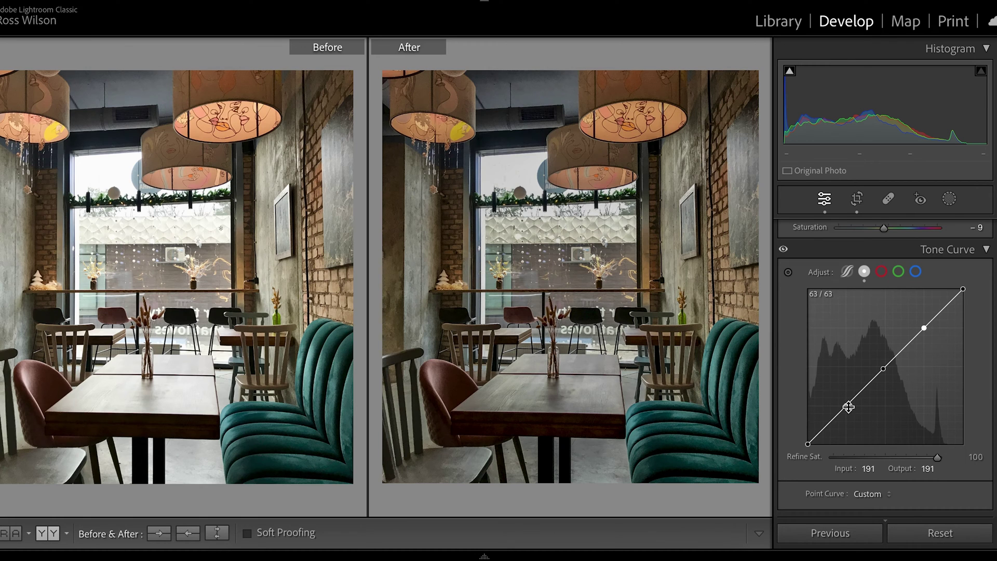
{"action": "left_click_drag", "start_coordinate": [848, 405], "coordinate": [848, 409]}
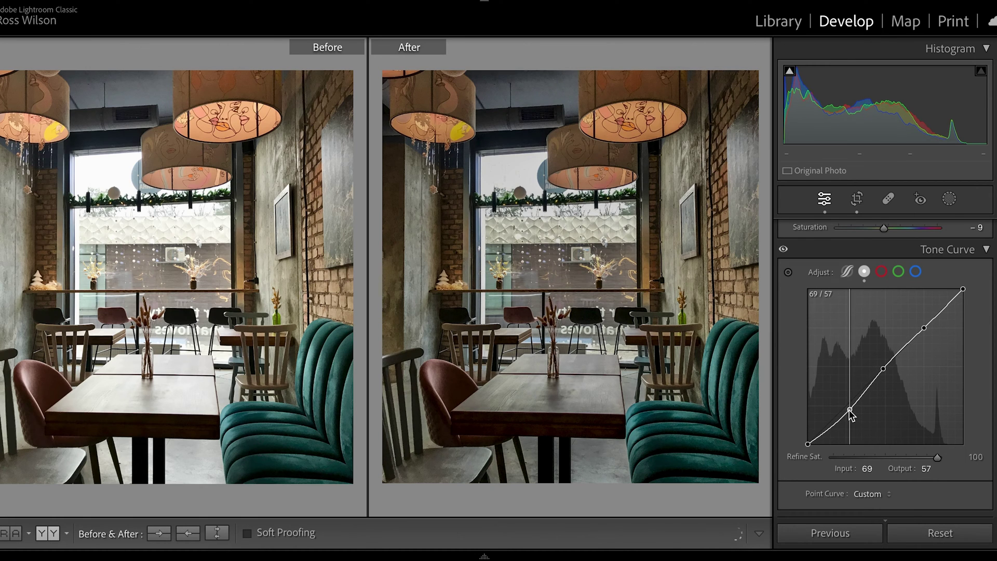
{"action": "left_click", "coordinate": [827, 433]}
{"action": "left_click_drag", "start_coordinate": [827, 434], "coordinate": [825, 436]}
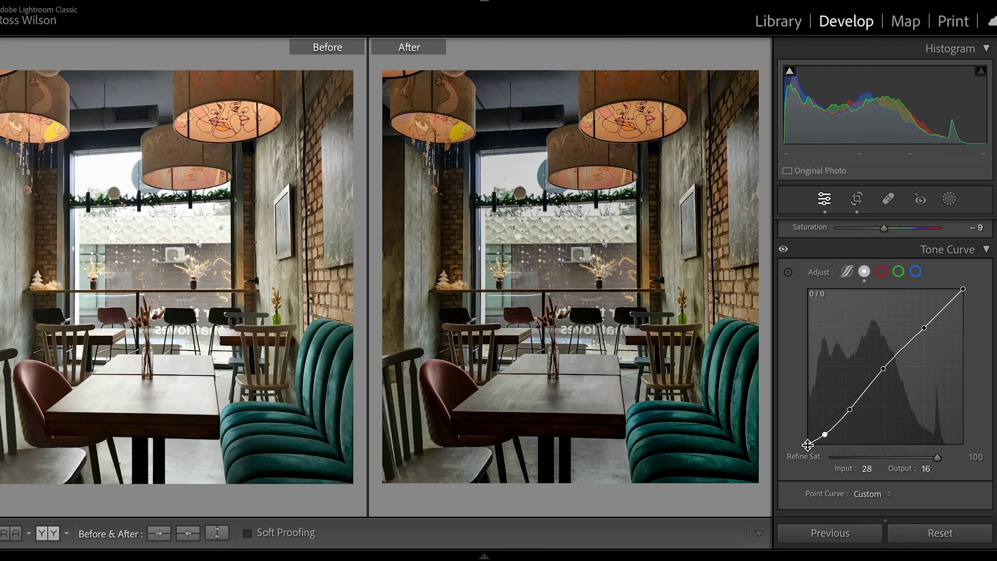
{"action": "left_click_drag", "start_coordinate": [809, 442], "coordinate": [787, 398]}
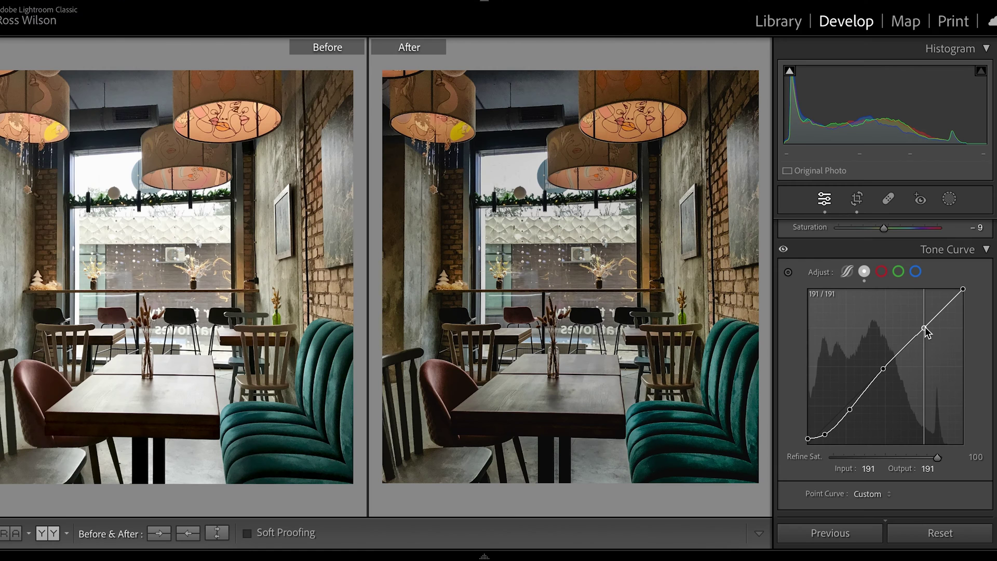
Move the tone curve's highlight point to 188/197 and the white endpoint to 255/244, and compare the photo with the curve off and on.
{"action": "left_click_drag", "start_coordinate": [926, 329], "coordinate": [923, 325]}
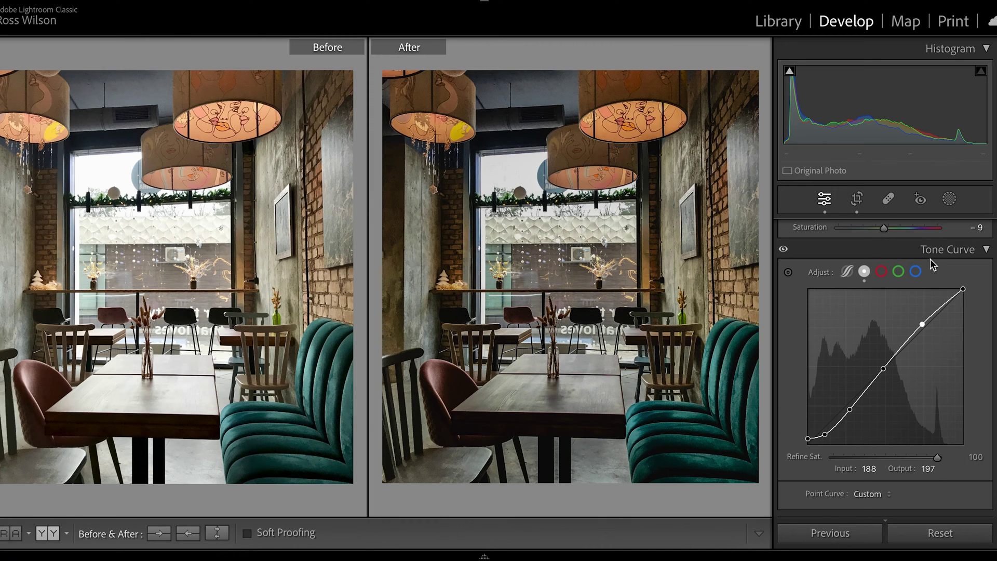
{"action": "left_click_drag", "start_coordinate": [964, 289], "coordinate": [967, 294]}
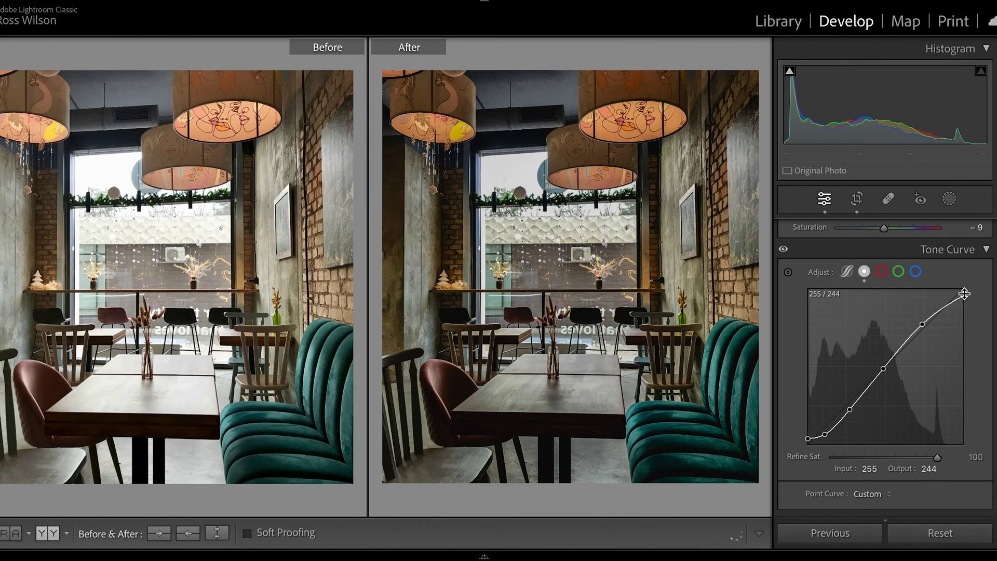
{"action": "left_click", "coordinate": [784, 250]}
{"action": "left_click", "coordinate": [785, 251]}
{"action": "left_click", "coordinate": [784, 252]}
{"action": "left_click", "coordinate": [784, 252]}
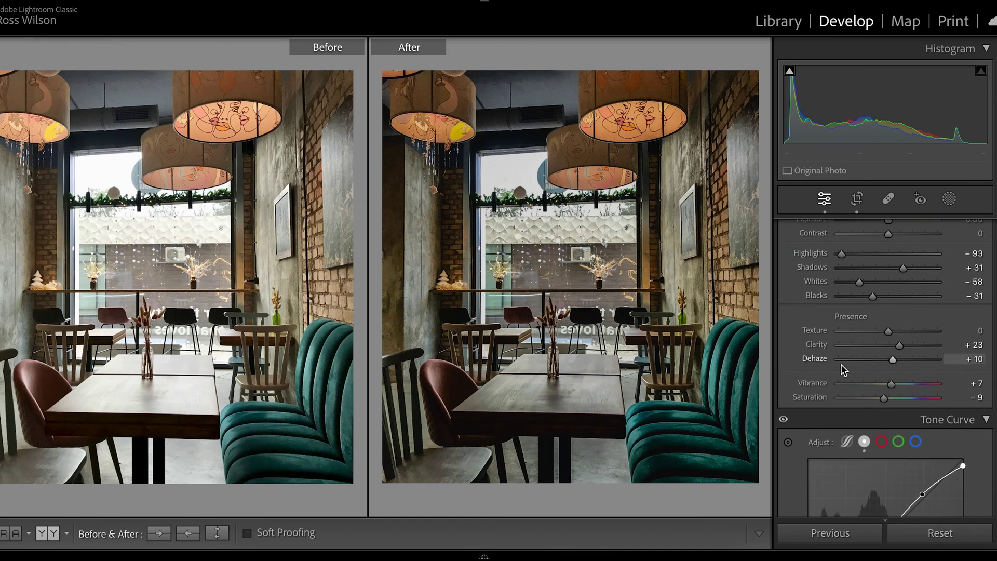
{"action": "scroll", "coordinate": [840, 364], "scroll_direction": "up", "scroll_amount": 2}
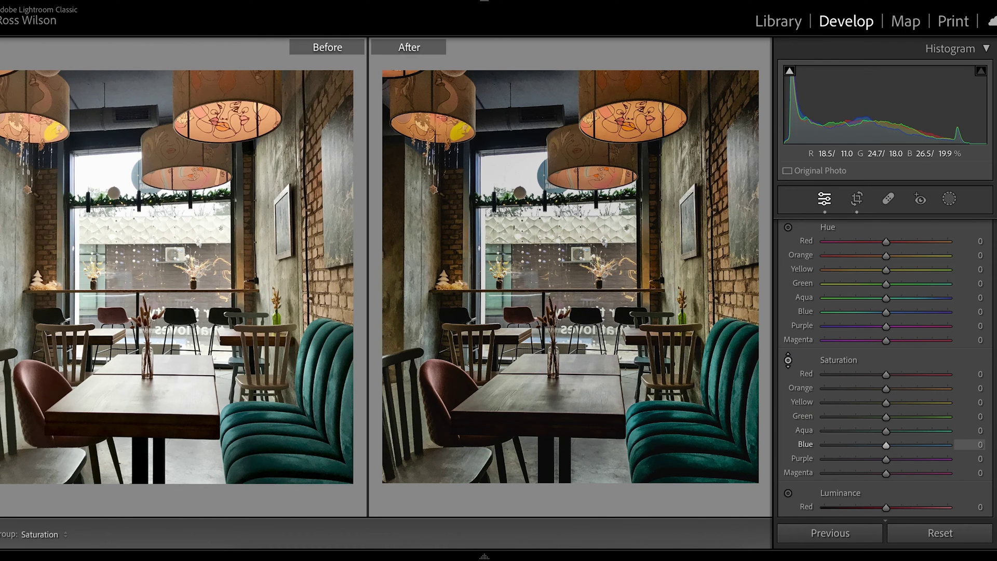
Desaturate the cool colours in the Color Mixer: Green -89, Aqua -91, Blue -31, Purple -100 and Magenta -100.
{"action": "mouse_move", "coordinate": [691, 395]}
{"action": "left_mouse_down"}
{"action": "mouse_move", "coordinate": [691, 353]}
{"action": "mouse_move", "coordinate": [691, 410]}
{"action": "left_mouse_up"}
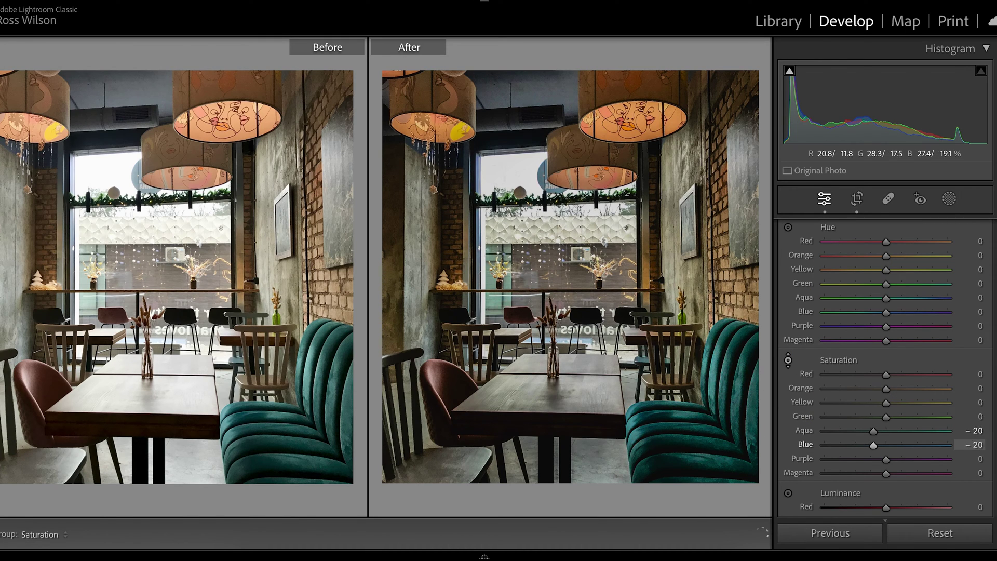
{"action": "left_click_drag", "start_coordinate": [717, 465], "coordinate": [717, 456]}
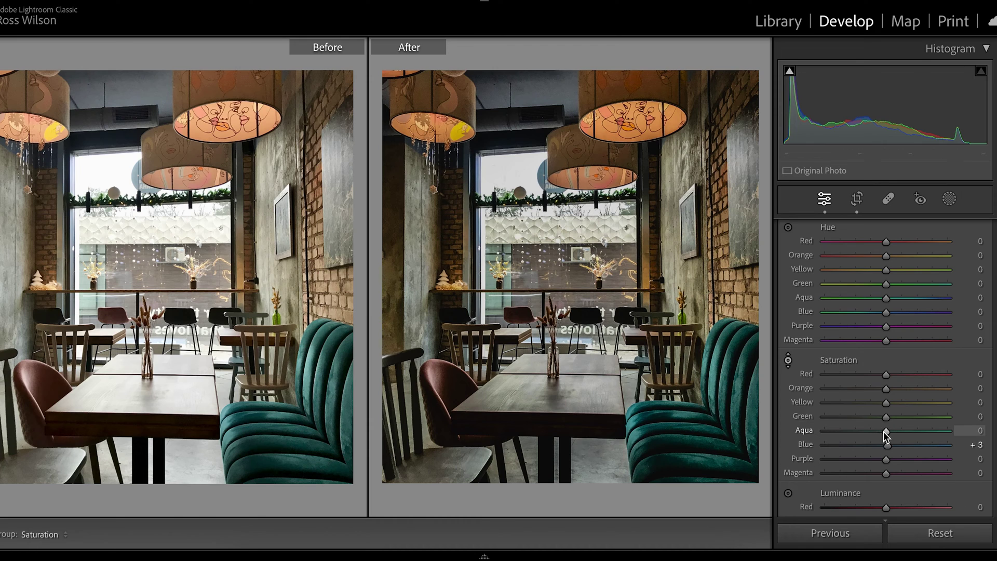
{"action": "left_click_drag", "start_coordinate": [887, 430], "coordinate": [834, 432]}
{"action": "left_click_drag", "start_coordinate": [831, 432], "coordinate": [830, 433]}
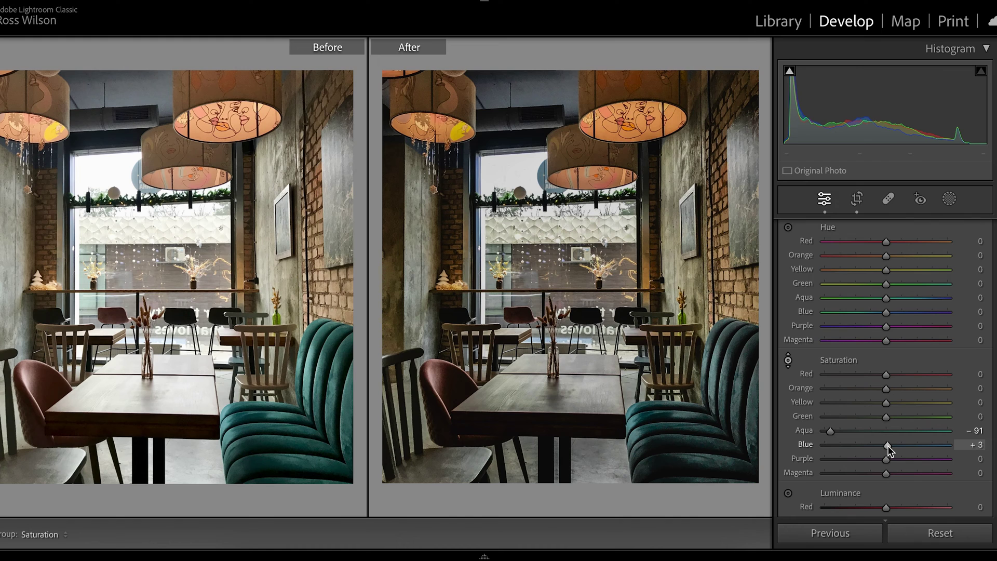
{"action": "left_click_drag", "start_coordinate": [886, 446], "coordinate": [867, 444]}
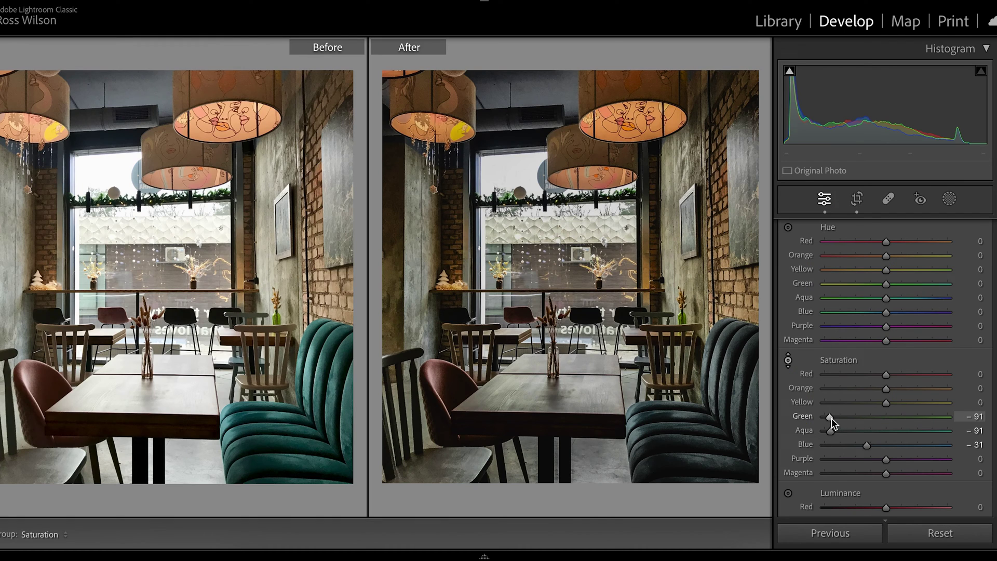
{"action": "left_click_drag", "start_coordinate": [831, 419], "coordinate": [833, 418]}
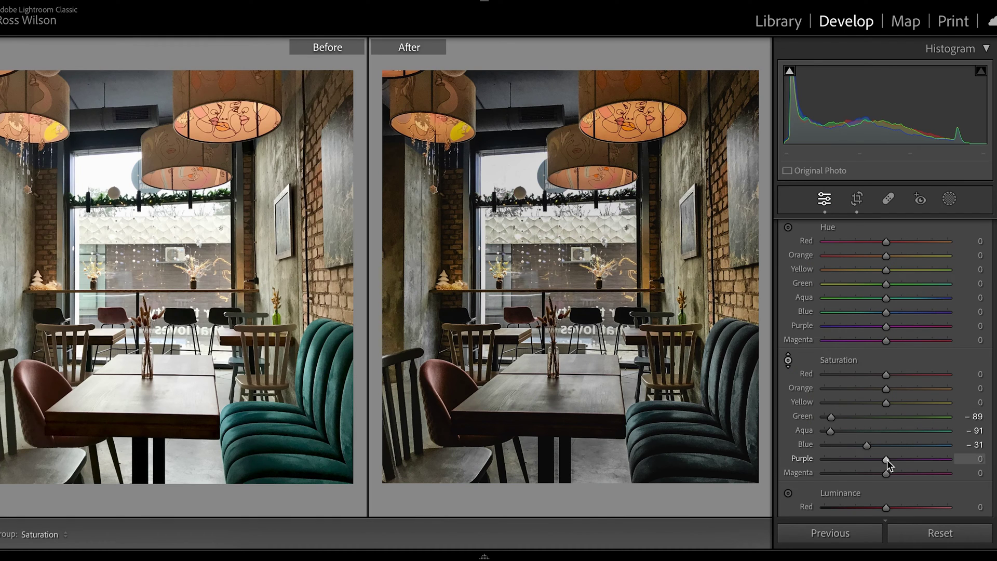
{"action": "left_click_drag", "start_coordinate": [887, 460], "coordinate": [785, 466]}
{"action": "left_click_drag", "start_coordinate": [885, 473], "coordinate": [784, 475]}
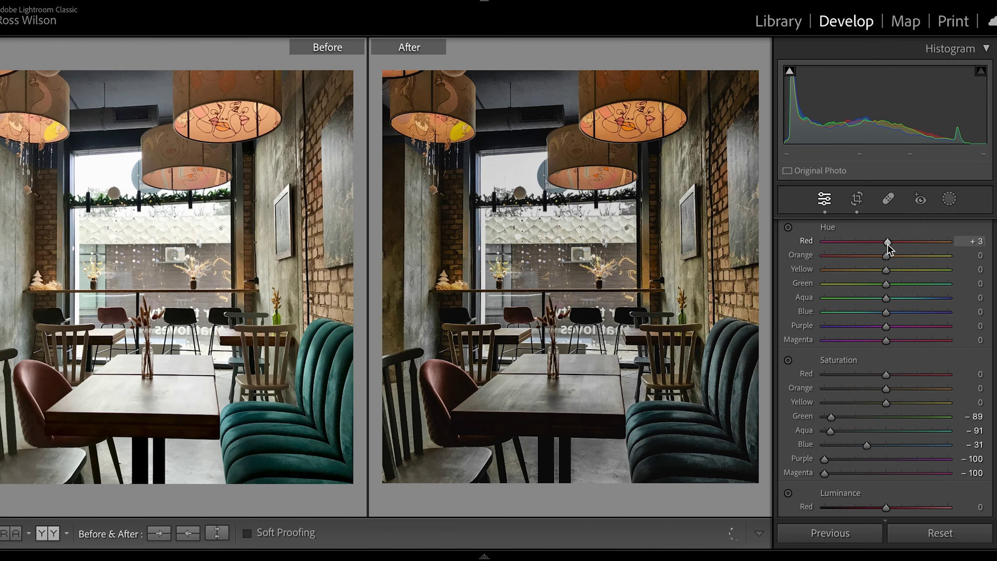
Set the Color Mixer hues to Red +4 and Yellow -11, and the saturations to Orange +8 and Yellow -10.
{"action": "left_click_drag", "start_coordinate": [887, 244], "coordinate": [889, 243]}
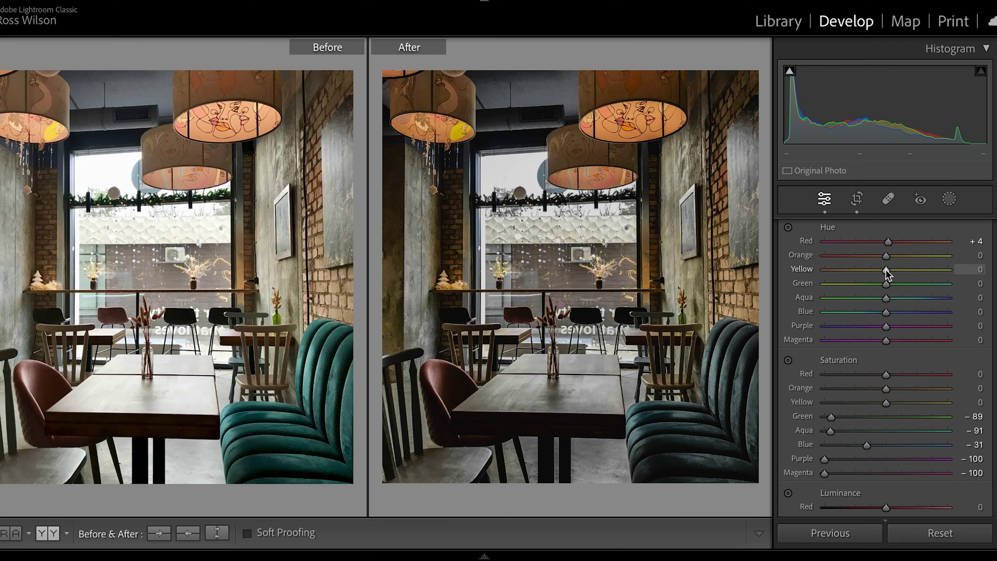
{"action": "left_click_drag", "start_coordinate": [886, 270], "coordinate": [879, 271]}
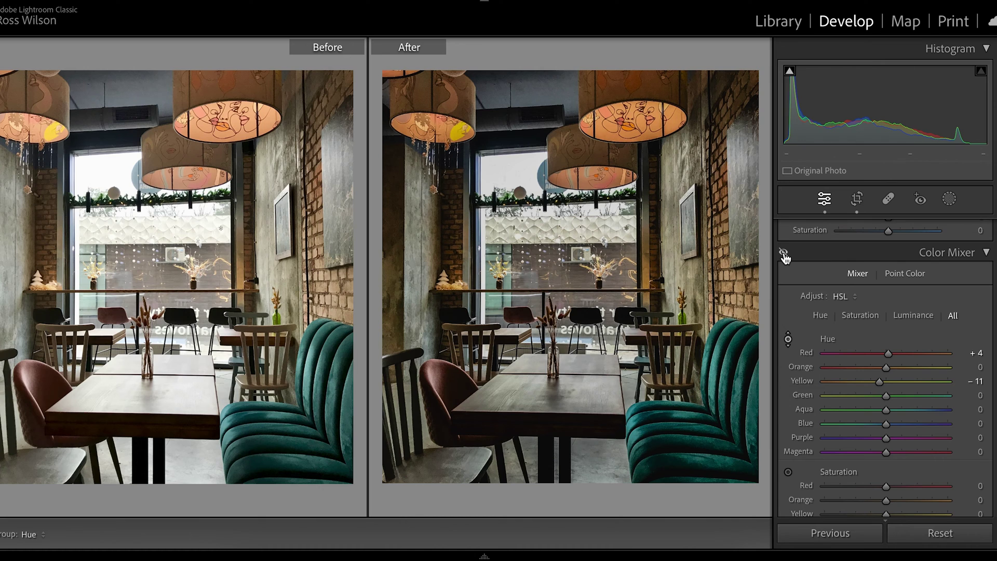
{"action": "left_click", "coordinate": [784, 255]}
{"action": "left_click", "coordinate": [784, 254]}
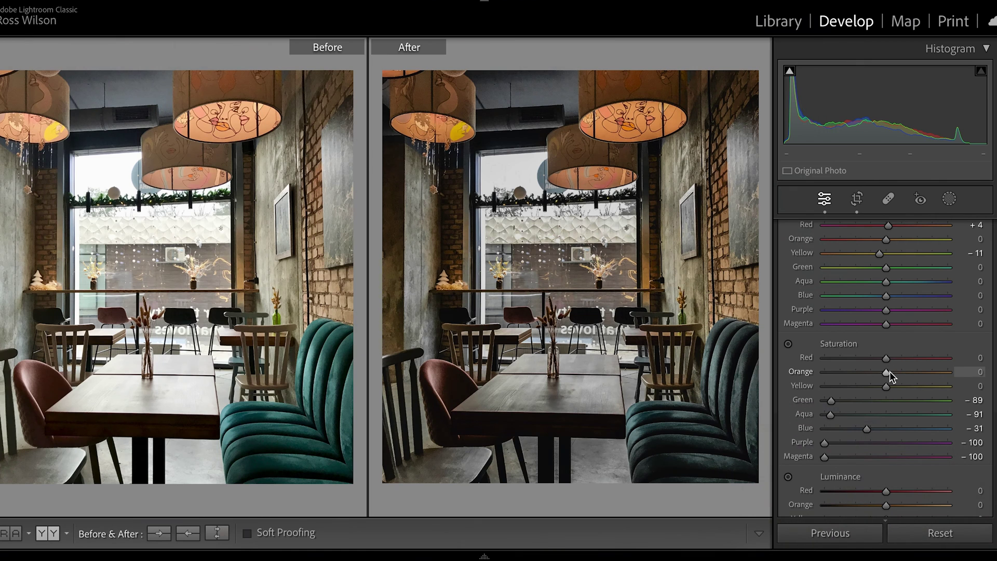
{"action": "left_click_drag", "start_coordinate": [888, 373], "coordinate": [894, 372]}
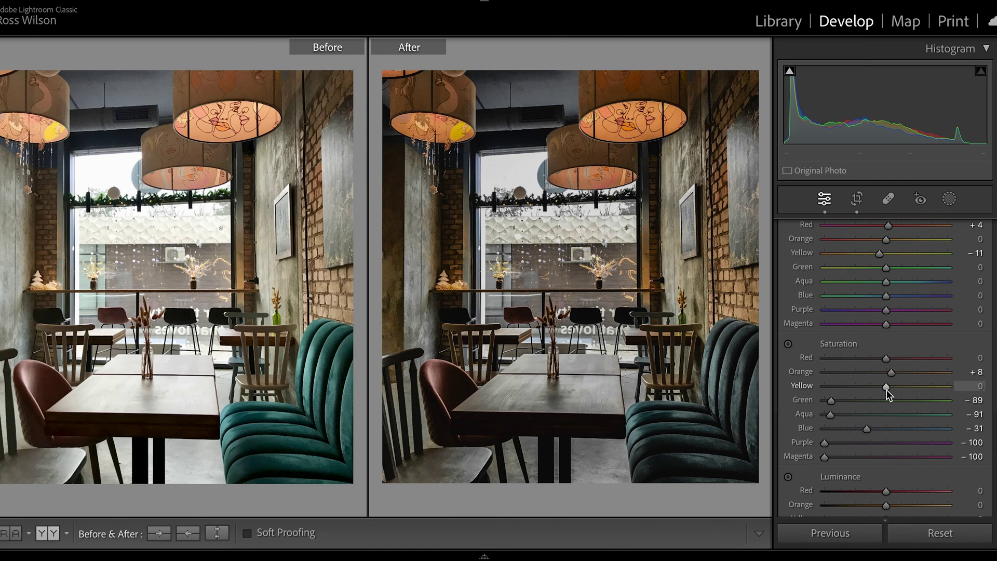
{"action": "left_click_drag", "start_coordinate": [886, 389], "coordinate": [879, 388]}
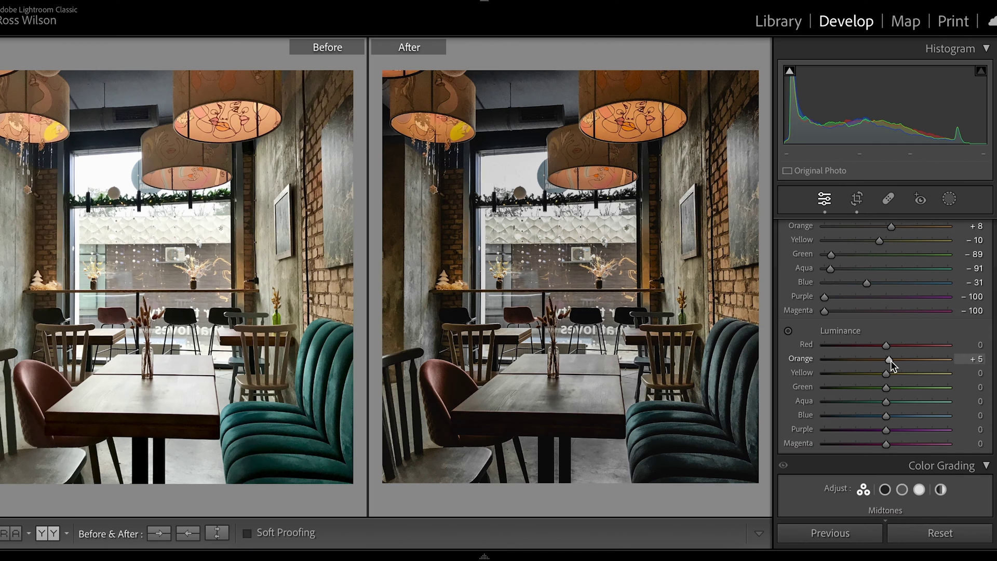
Set luminance to Orange +13, Yellow +15, Aqua -76, Blue -73, Purple -82 and Magenta -83, darken Green, and compare with the Color Mixer off.
{"action": "left_click_drag", "start_coordinate": [890, 360], "coordinate": [895, 361]}
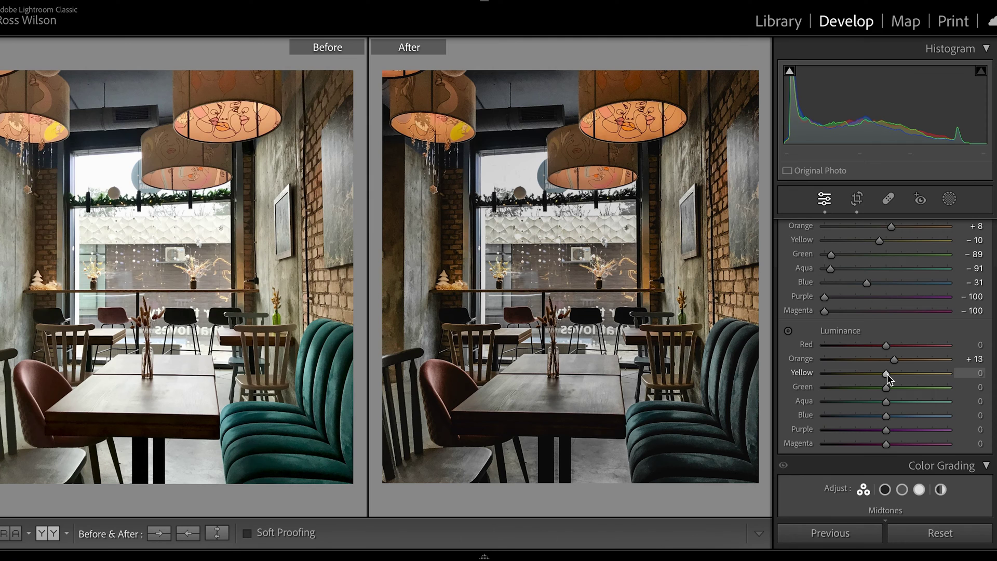
{"action": "mouse_move", "coordinate": [887, 374]}
{"action": "left_mouse_down"}
{"action": "mouse_move", "coordinate": [837, 374]}
{"action": "mouse_move", "coordinate": [881, 374]}
{"action": "left_mouse_up"}
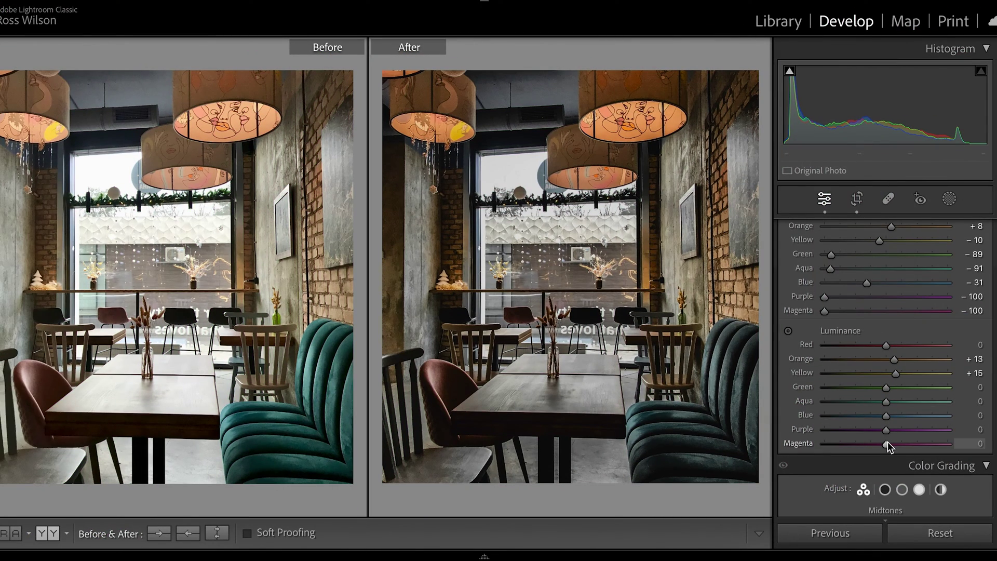
{"action": "left_click_drag", "start_coordinate": [886, 445], "coordinate": [836, 430]}
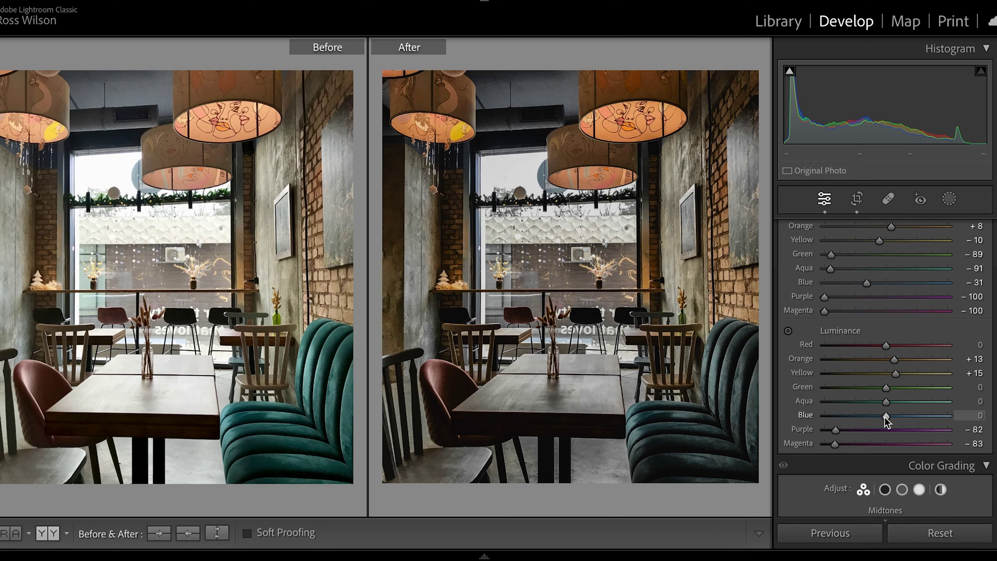
{"action": "left_click_drag", "start_coordinate": [884, 417], "coordinate": [840, 414]}
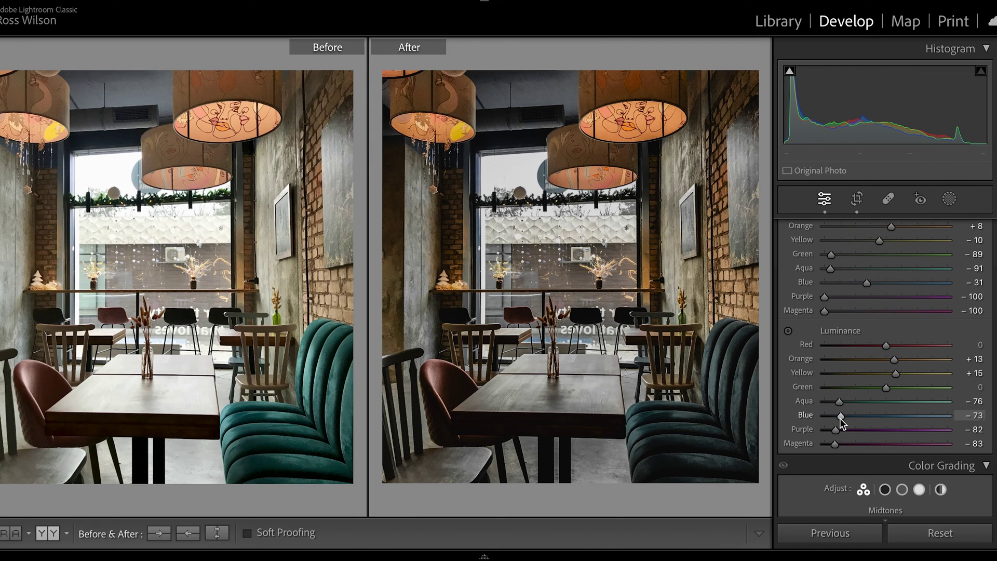
{"action": "left_click_drag", "start_coordinate": [887, 389], "coordinate": [841, 388]}
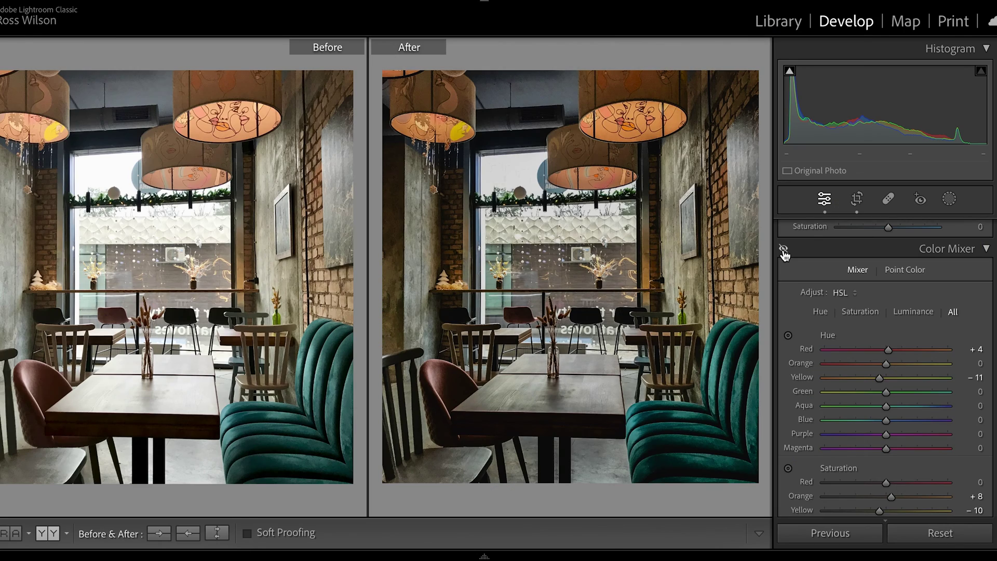
{"action": "left_click", "coordinate": [783, 250]}
{"action": "left_click", "coordinate": [784, 250]}
{"action": "left_click", "coordinate": [783, 250]}
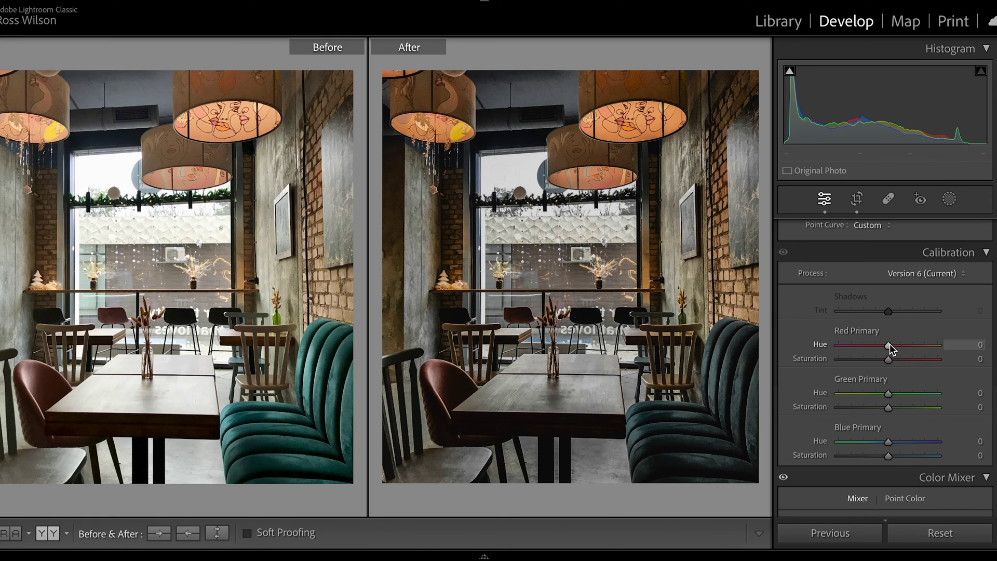
In Calibration, set the Red Primary hue to +9 and lower the Green Primary hue slightly.
{"action": "left_click_drag", "start_coordinate": [889, 345], "coordinate": [894, 345]}
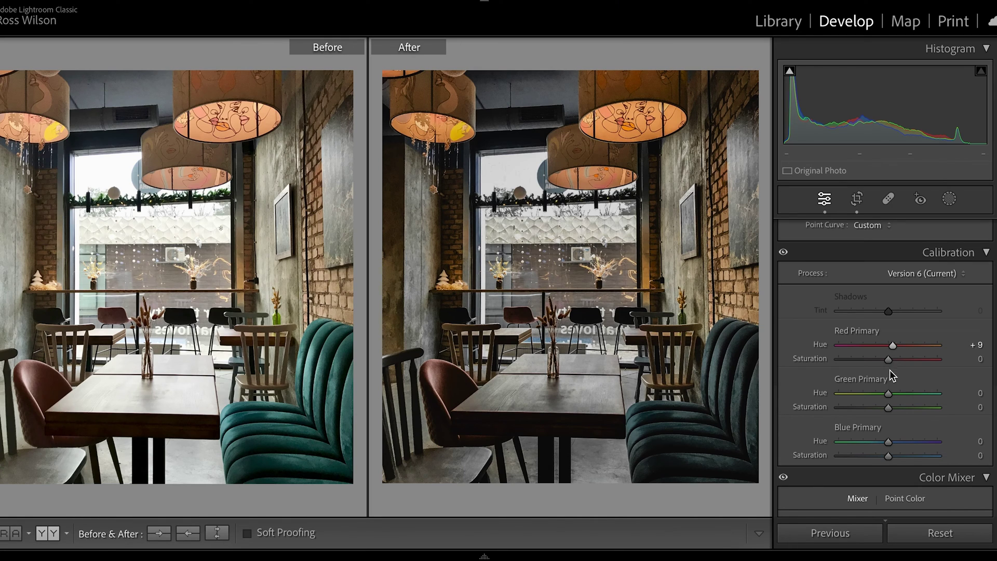
{"action": "left_click_drag", "start_coordinate": [888, 397], "coordinate": [883, 408]}
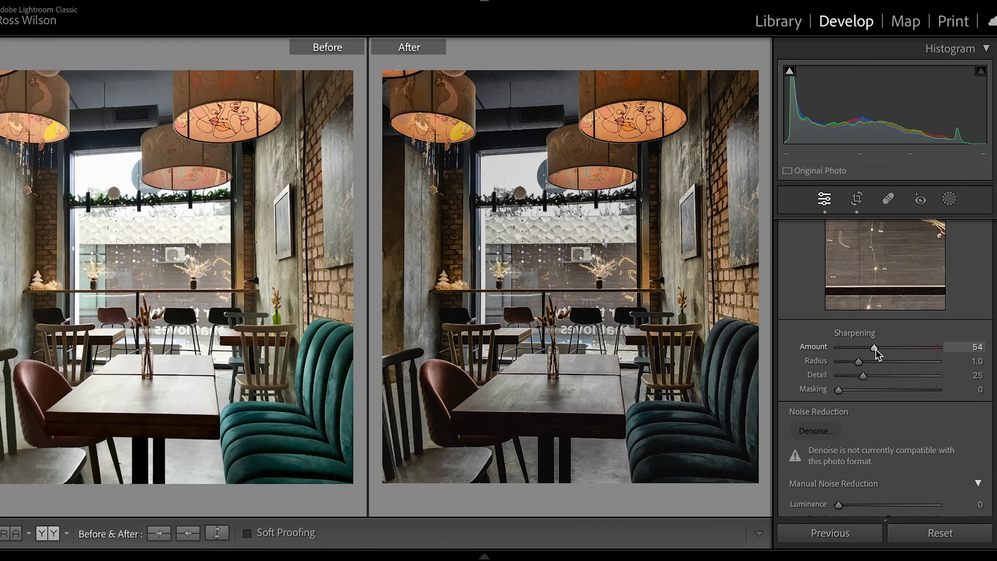
Raise the sharpening Amount to 65, set Masking to 34, and ease the Amount back slightly.
{"action": "left_click_drag", "start_coordinate": [876, 349], "coordinate": [881, 349]}
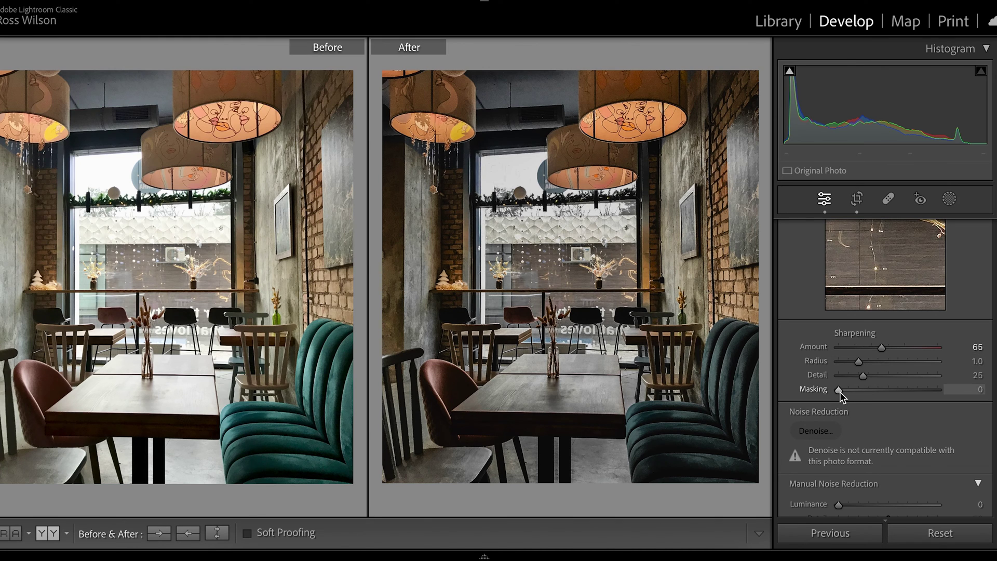
{"action": "left_click_drag", "start_coordinate": [840, 392], "coordinate": [874, 387]}
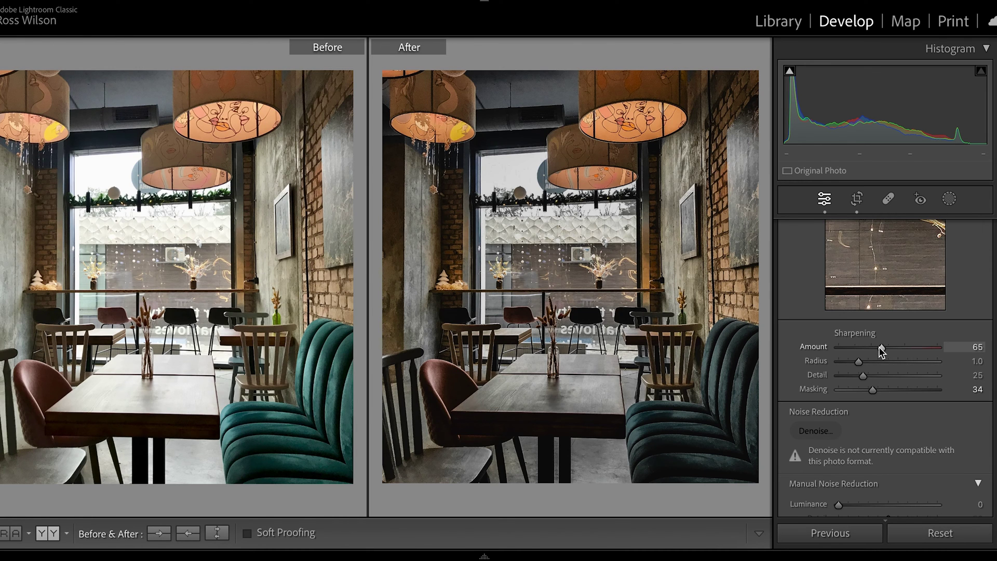
{"action": "left_click_drag", "start_coordinate": [881, 347], "coordinate": [878, 347]}
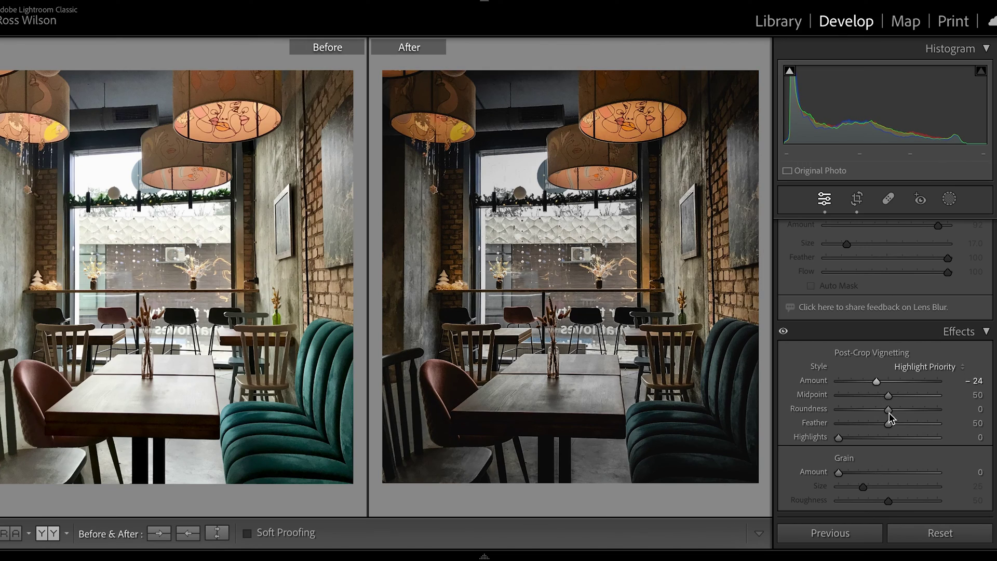
Set the post-crop vignette's Midpoint to 32.
{"action": "left_click_drag", "start_coordinate": [887, 397], "coordinate": [869, 398]}
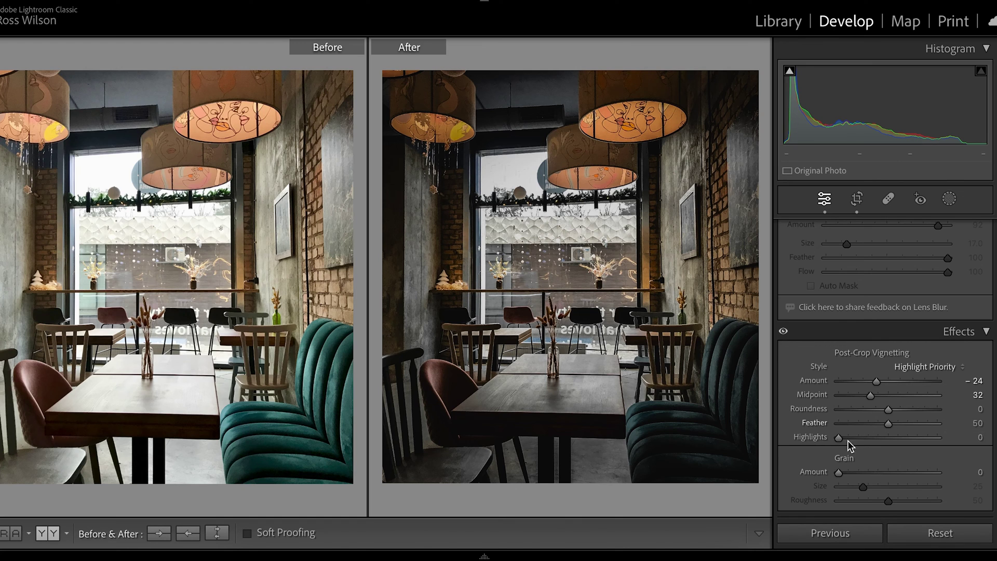
Set the post-crop vignette's Feather to 59 and compare the photo with the Effects adjustments switched off and on.
{"action": "left_click_drag", "start_coordinate": [889, 423], "coordinate": [897, 424]}
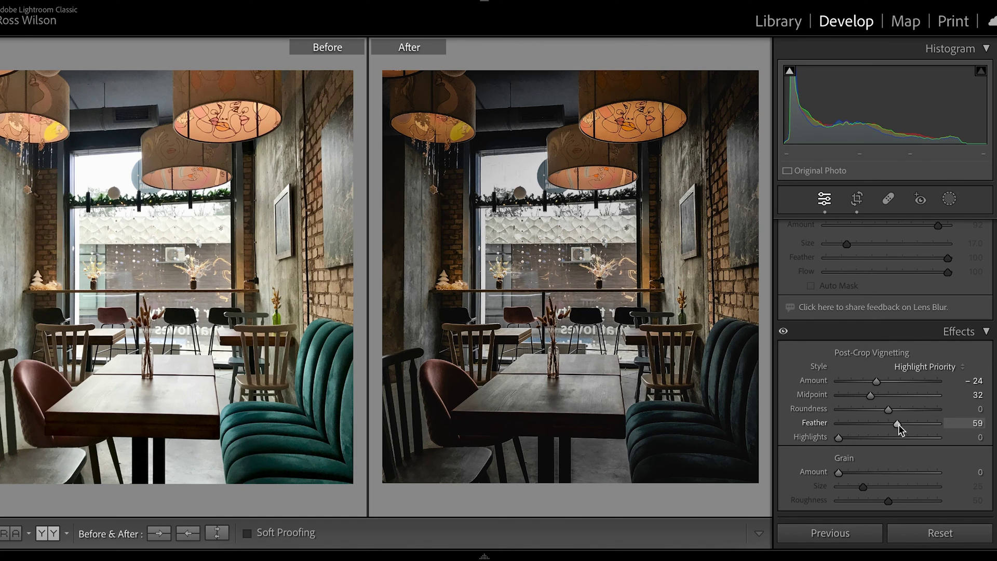
{"action": "left_click", "coordinate": [783, 332]}
{"action": "left_click", "coordinate": [784, 332]}
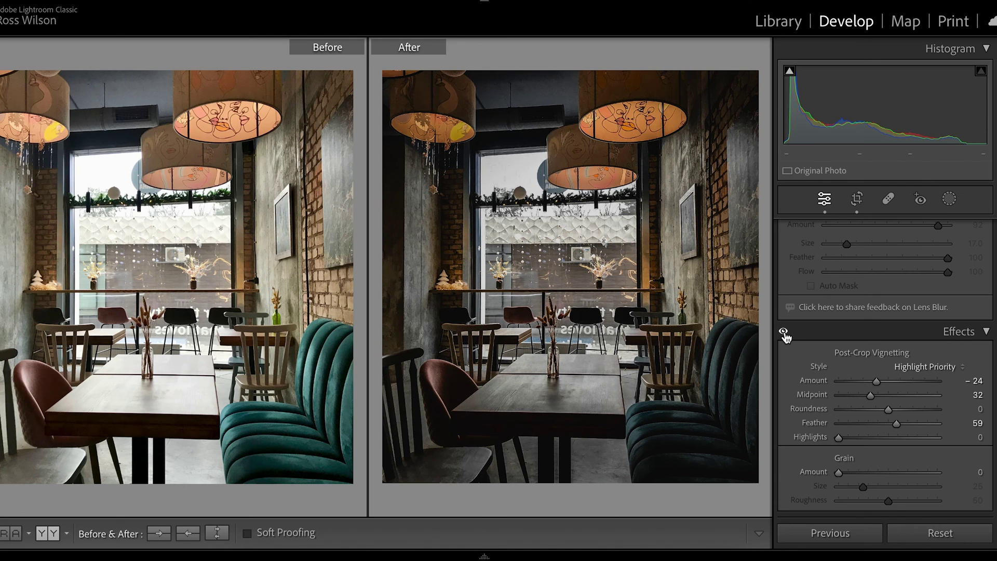
{"action": "left_click", "coordinate": [784, 332]}
{"action": "left_click", "coordinate": [783, 332]}
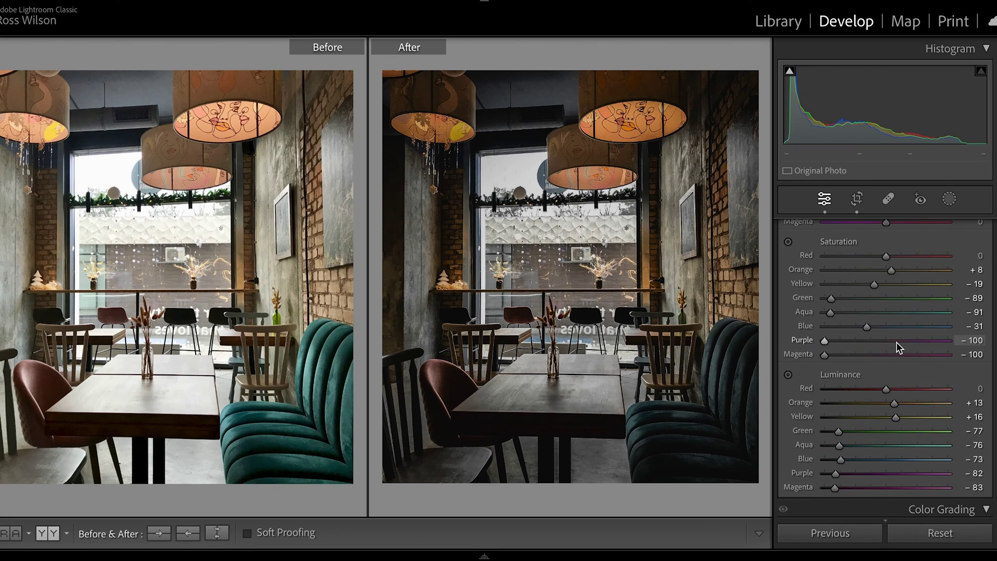
In the Color Mixer, set the Yellow saturation to -67 and raise the Orange saturation slightly.
{"action": "scroll", "coordinate": [897, 342], "scroll_direction": "down", "scroll_amount": 5}
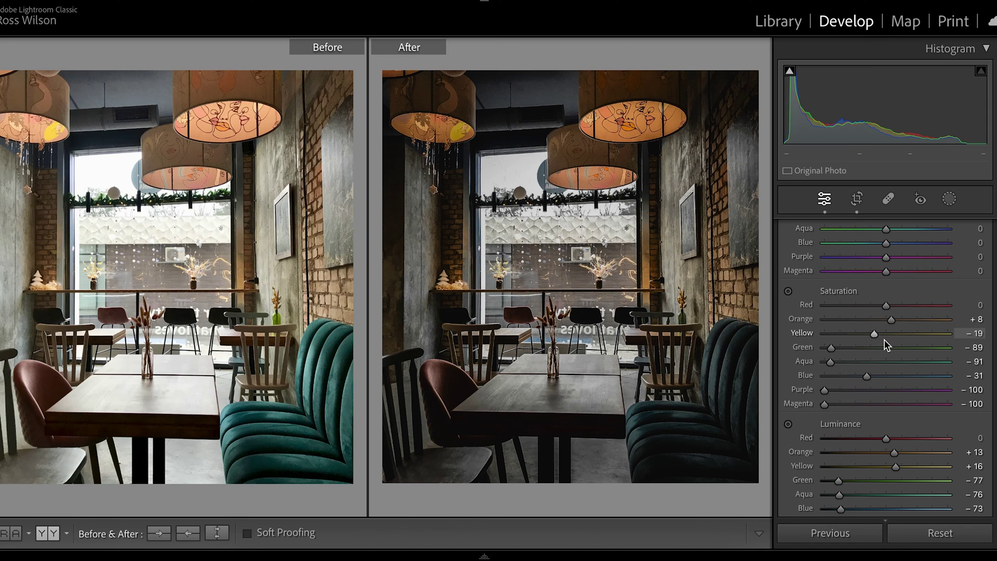
{"action": "left_click_drag", "start_coordinate": [876, 335], "coordinate": [852, 334]}
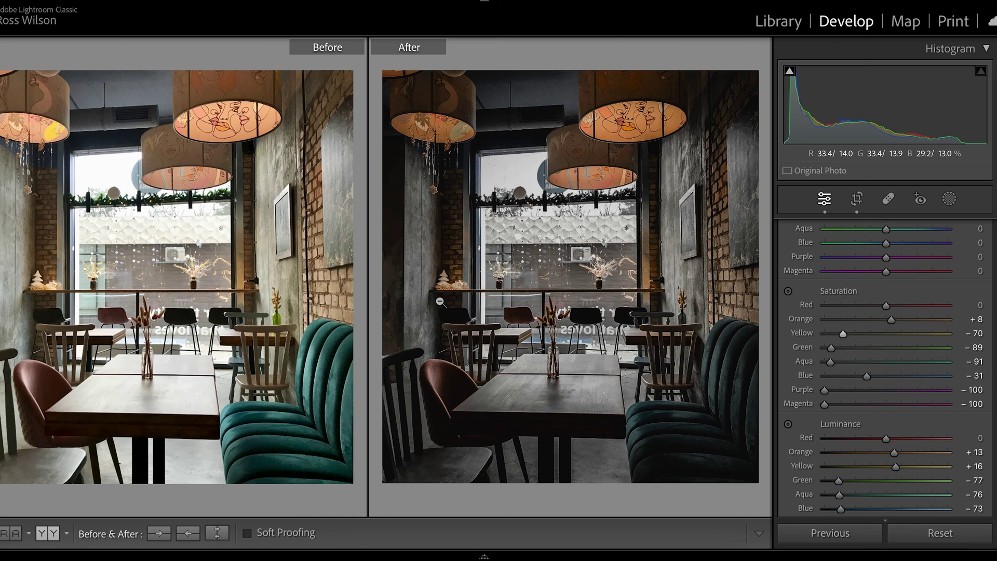
{"action": "mouse_move", "coordinate": [843, 335]}
{"action": "left_mouse_down"}
{"action": "mouse_move", "coordinate": [870, 335]}
{"action": "mouse_move", "coordinate": [846, 336]}
{"action": "left_mouse_up"}
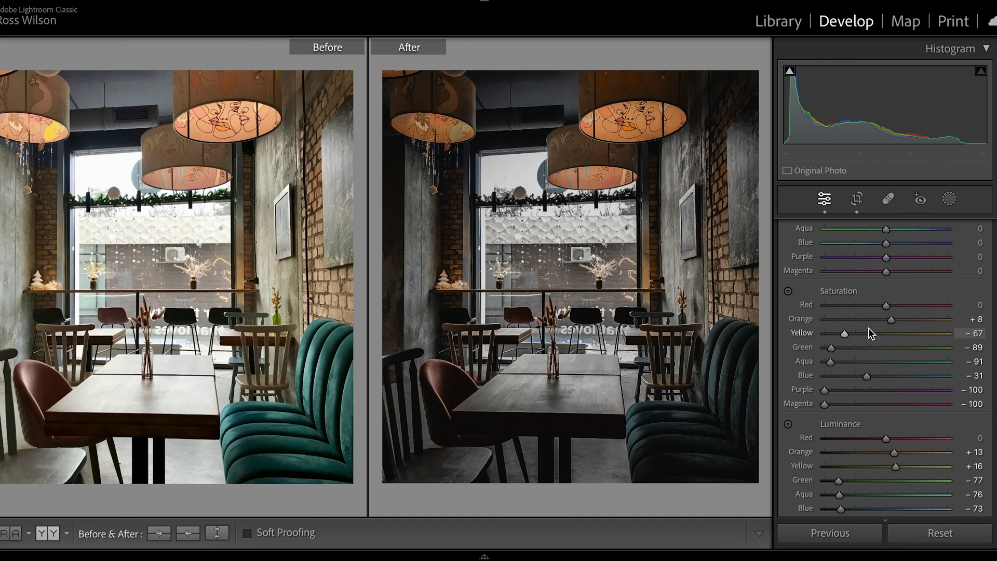
{"action": "left_click_drag", "start_coordinate": [890, 319], "coordinate": [896, 320]}
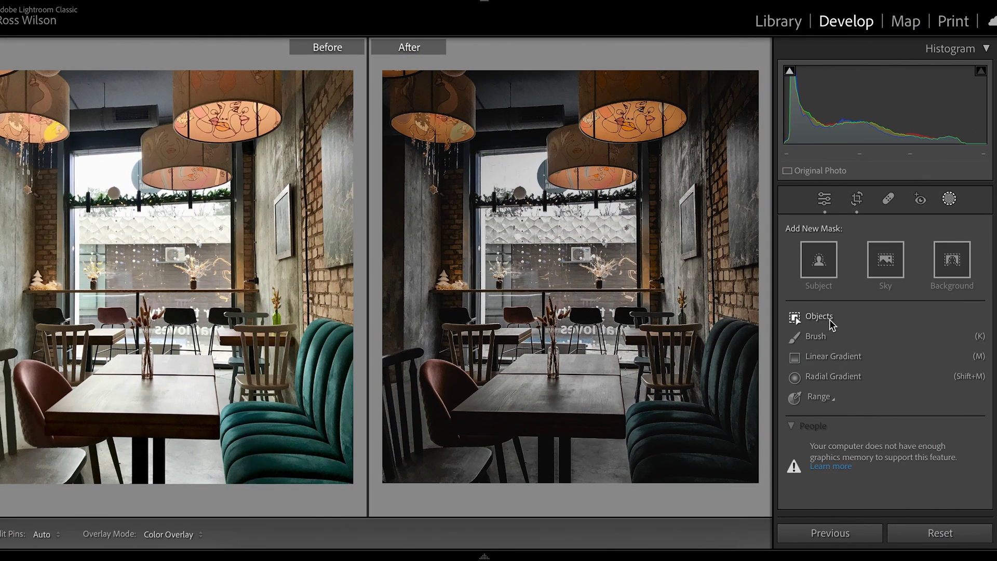
Create a brush mask with Exposure 0.45 and paint over the window, the tabletop and the hanging lamps with a large, soft brush.
{"action": "left_click", "coordinate": [821, 336]}
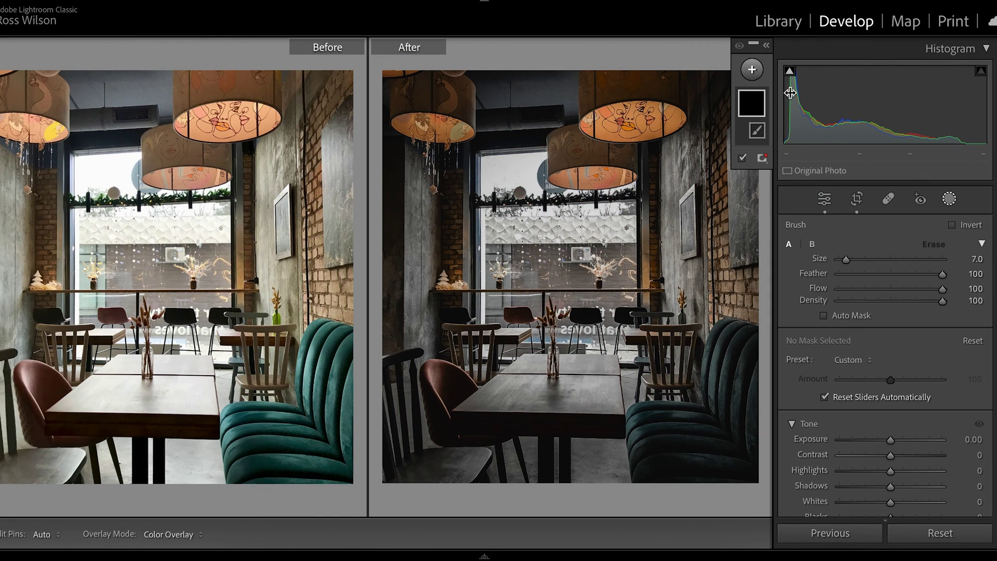
{"action": "left_click", "coordinate": [753, 70]}
{"action": "left_click", "coordinate": [755, 74]}
{"action": "left_click_drag", "start_coordinate": [892, 442], "coordinate": [897, 442]}
{"action": "scroll", "coordinate": [566, 312], "scroll_direction": "up", "scroll_amount": 6}
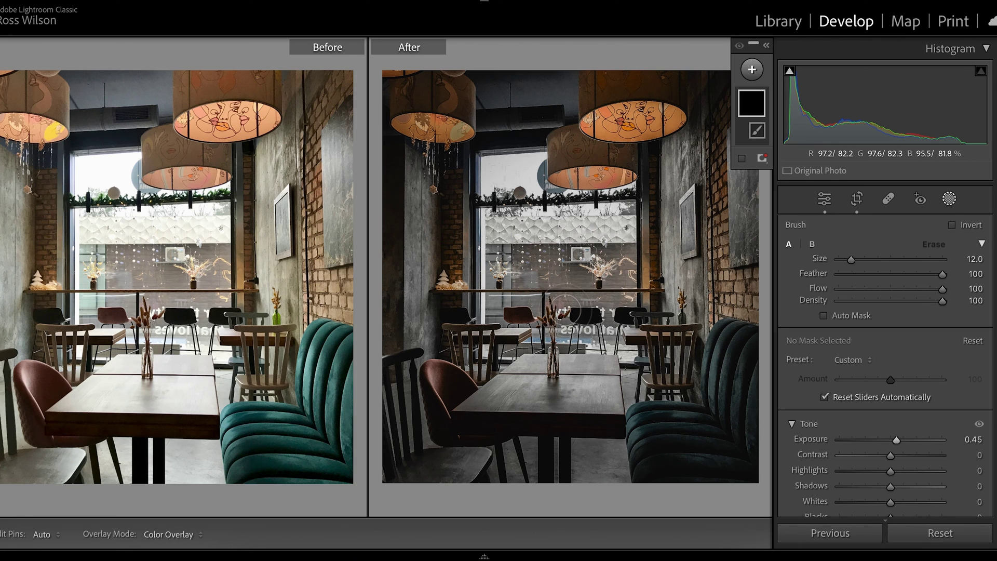
{"action": "scroll", "coordinate": [564, 307], "scroll_direction": "up", "scroll_amount": 1}
{"action": "mouse_move", "coordinate": [520, 191]}
{"action": "left_mouse_down"}
{"action": "mouse_move", "coordinate": [553, 303]}
{"action": "mouse_move", "coordinate": [593, 304]}
{"action": "mouse_move", "coordinate": [568, 380]}
{"action": "mouse_move", "coordinate": [522, 409]}
{"action": "mouse_move", "coordinate": [551, 372]}
{"action": "left_mouse_up"}
{"action": "mouse_move", "coordinate": [579, 331]}
{"action": "left_mouse_down"}
{"action": "mouse_move", "coordinate": [570, 389]}
{"action": "mouse_move", "coordinate": [573, 340]}
{"action": "mouse_move", "coordinate": [531, 386]}
{"action": "mouse_move", "coordinate": [550, 356]}
{"action": "mouse_move", "coordinate": [551, 374]}
{"action": "left_mouse_up"}
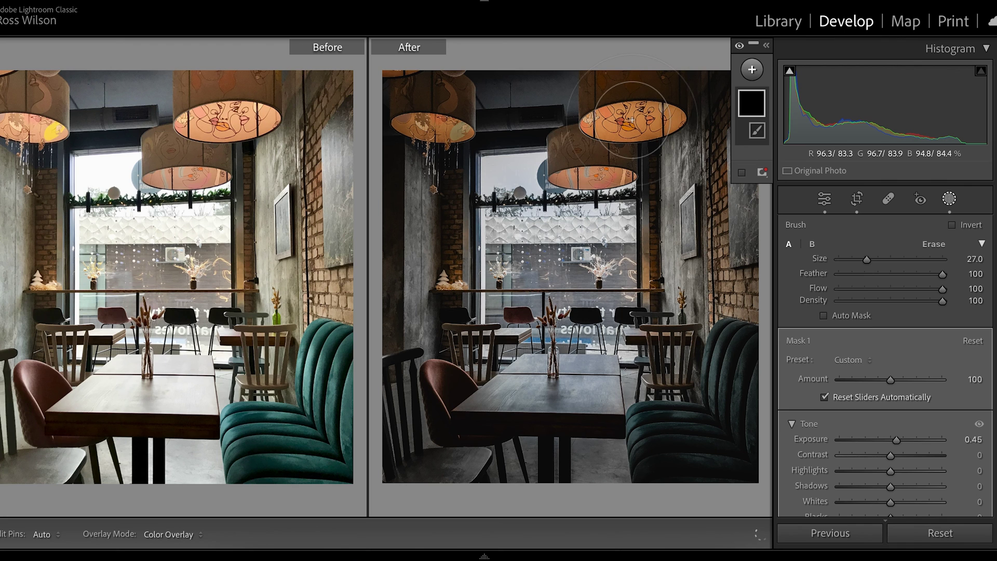
{"action": "scroll", "coordinate": [632, 120], "scroll_direction": "down", "scroll_amount": 2}
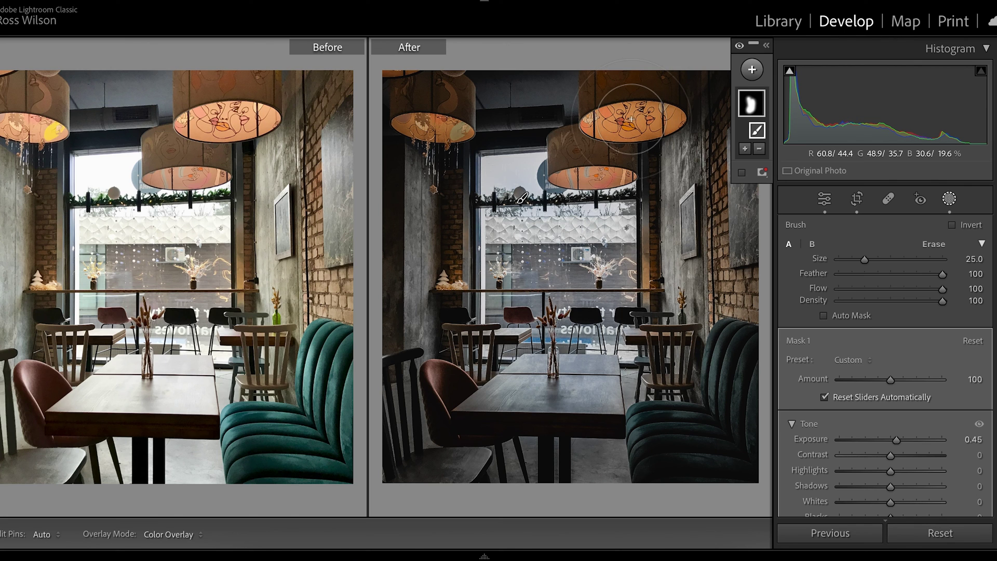
{"action": "left_click_drag", "start_coordinate": [631, 119], "coordinate": [615, 148]}
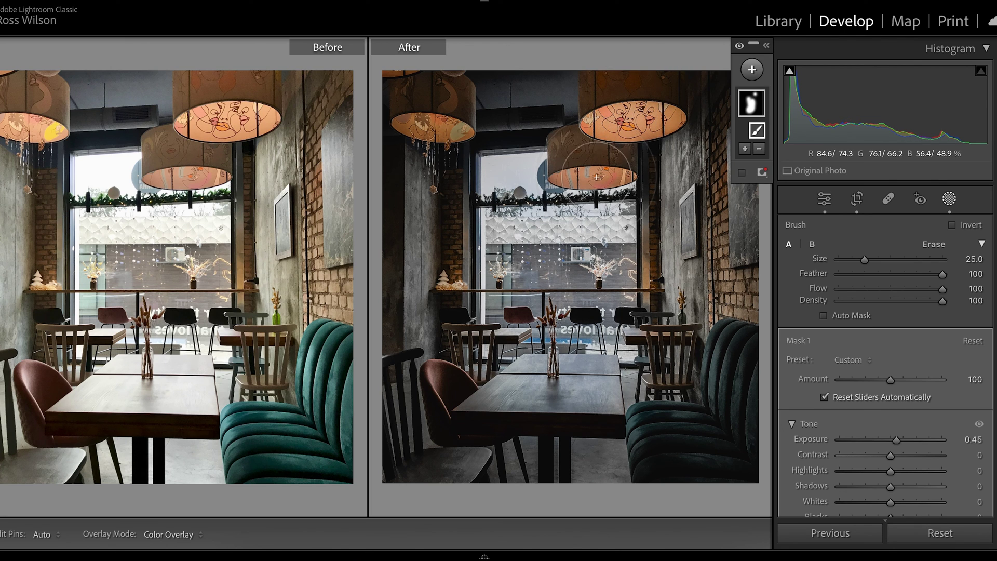
Reduce the brush mask's Exposure to 0.22, keeping its Temp at 0.
{"action": "key", "text": "h"}
{"action": "key", "text": "h"}
{"action": "scroll", "coordinate": [874, 430], "scroll_direction": "down", "scroll_amount": 5}
{"action": "double_click", "coordinate": [880, 426]}
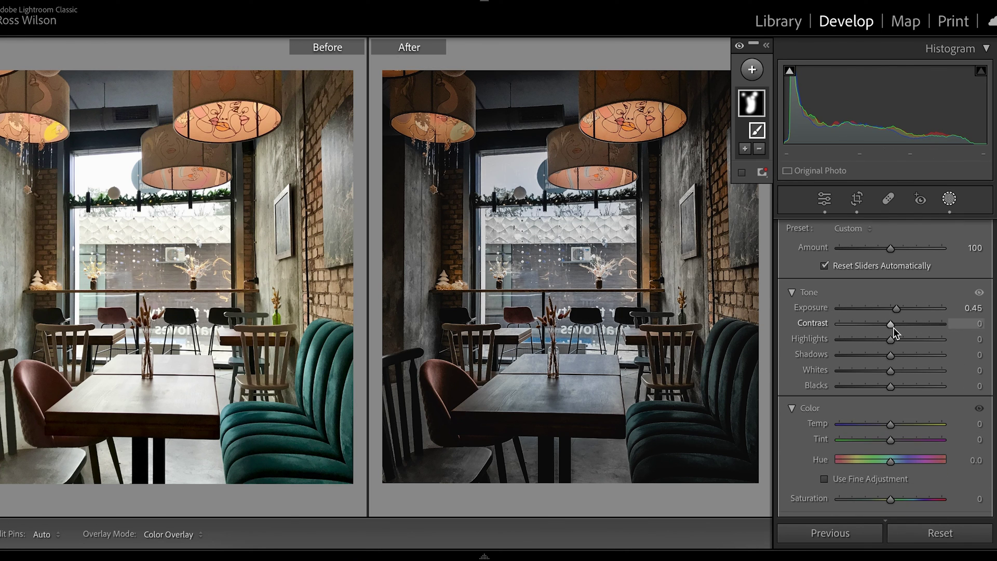
{"action": "left_click_drag", "start_coordinate": [895, 307], "coordinate": [894, 307]}
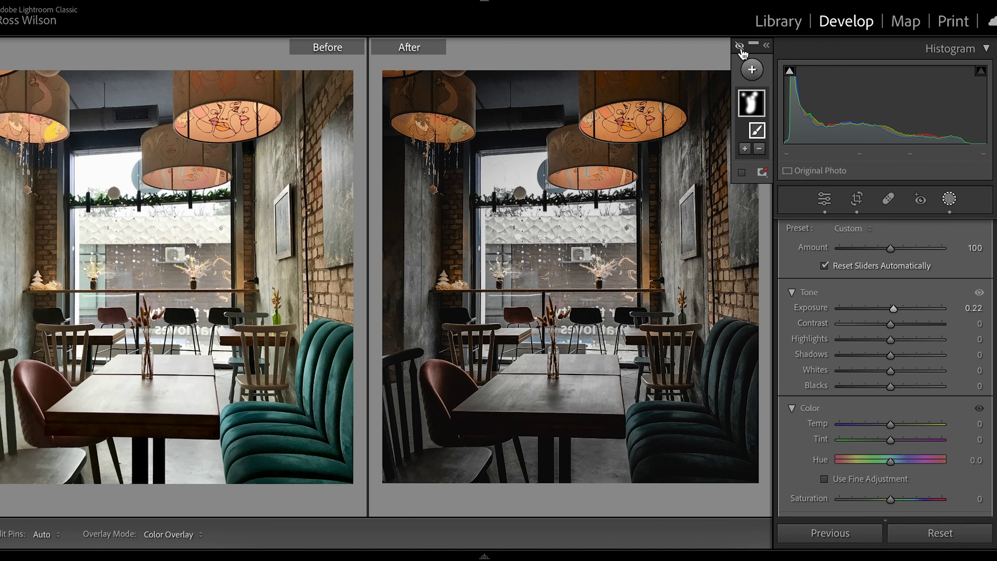